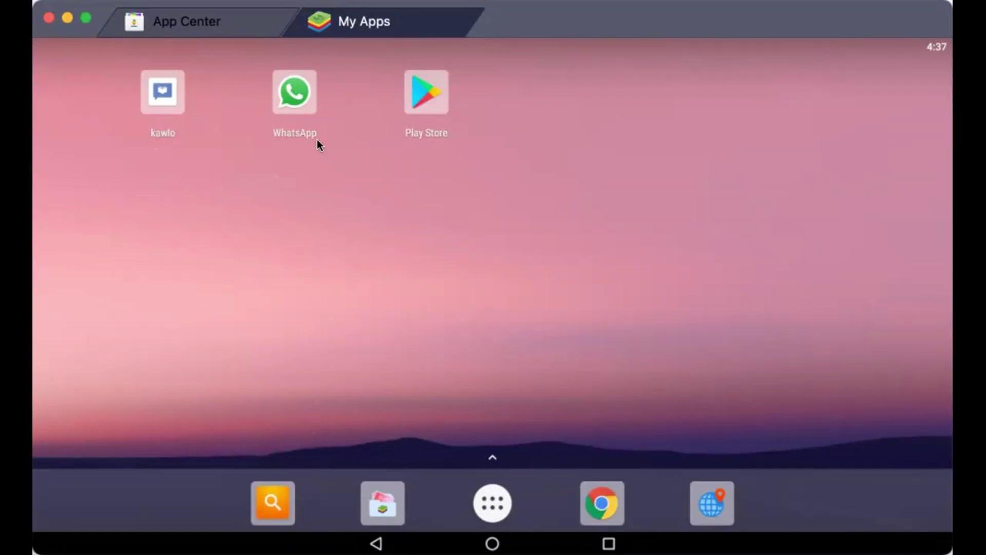
Launch Kawlo and open its side menu, which shows the guest profile as not connected
left_click(163, 91)
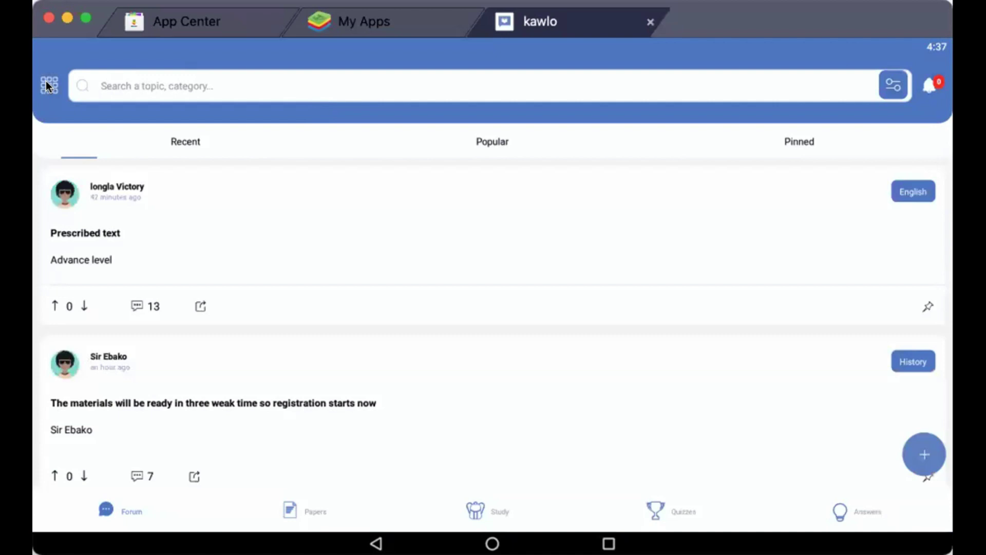
left_click(46, 83)
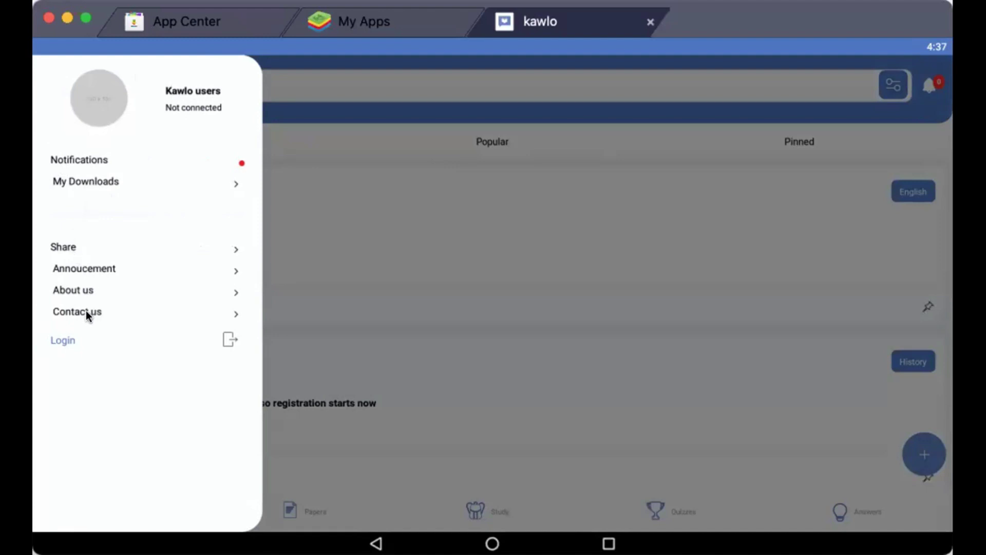
Open Login from the drawer, then open and close the country code list, keeping +237
left_click(61, 341)
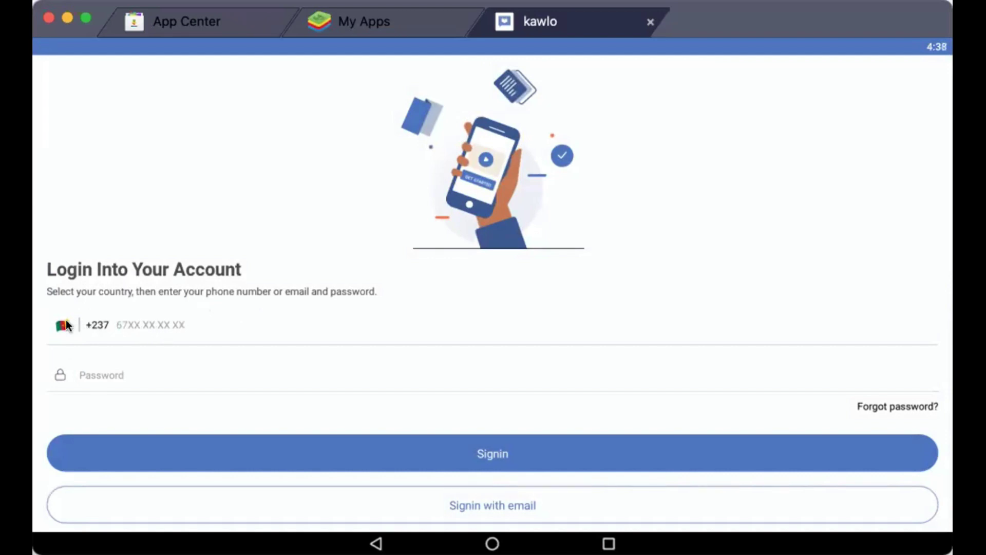
left_click(83, 326)
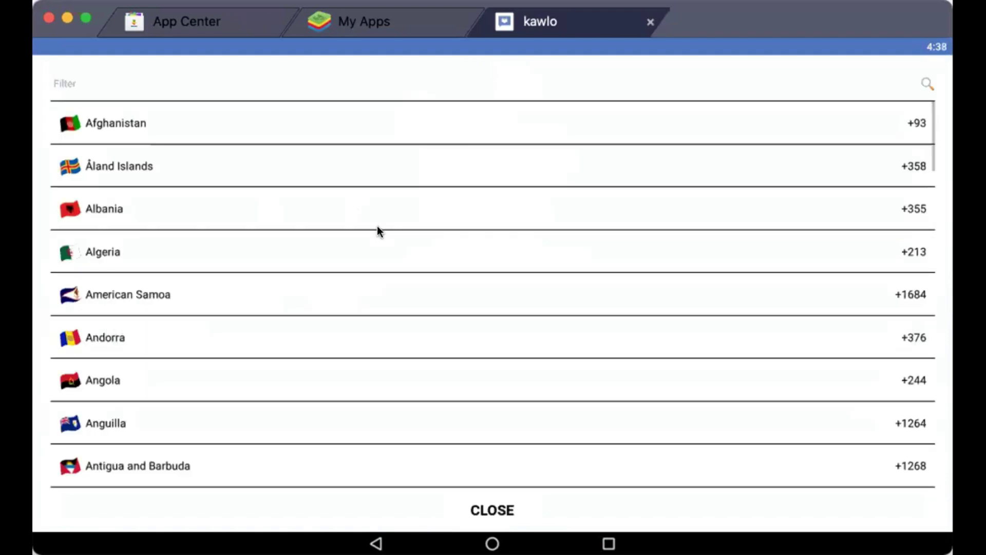
scroll(536, 260, "down", 2)
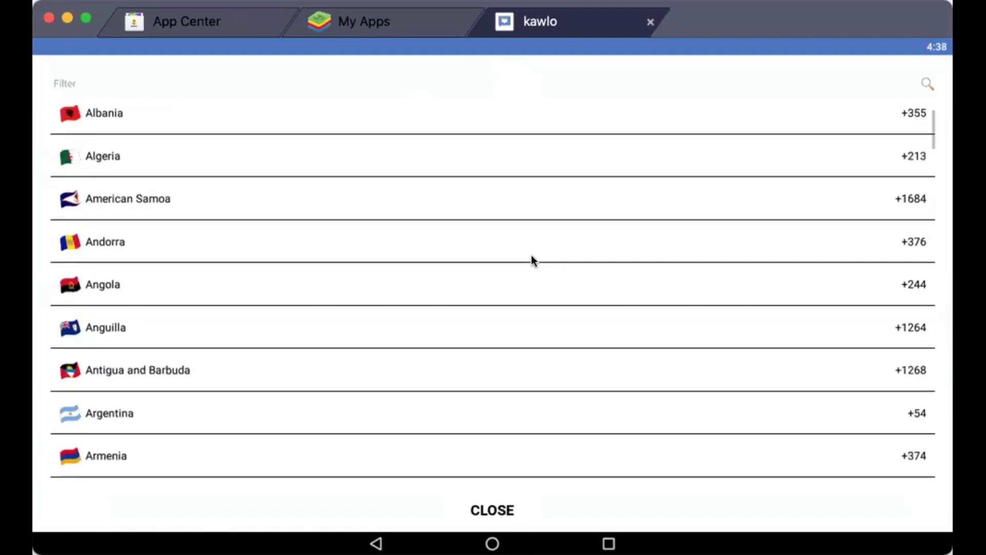
scroll(531, 255, "up", 3)
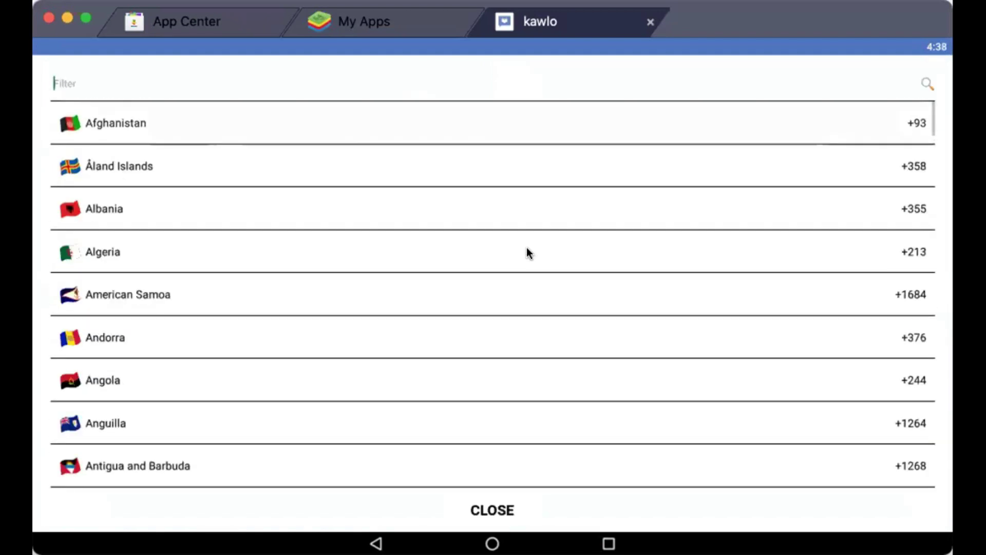
left_click(482, 508)
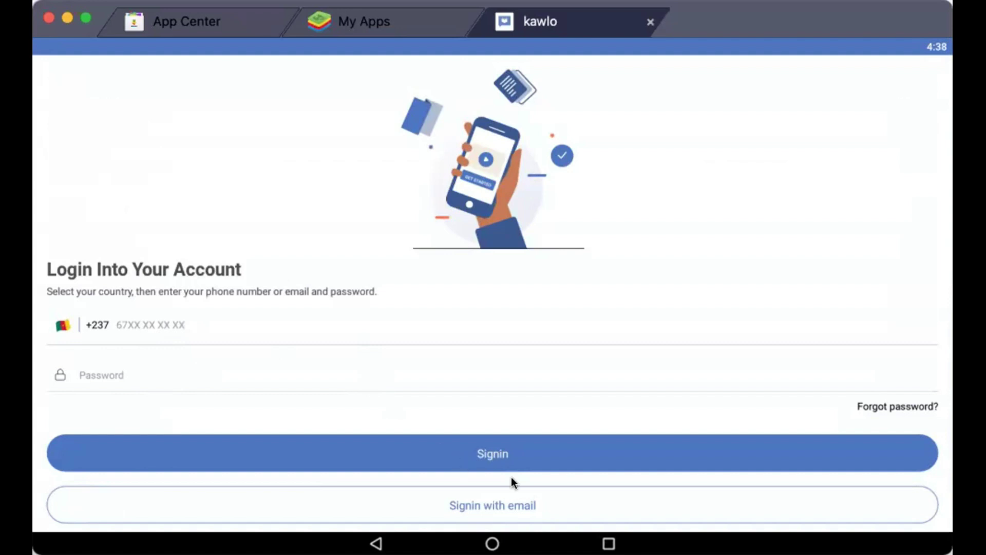
Switch the login form to email sign-in and select the Email and Password fields
left_click(481, 506)
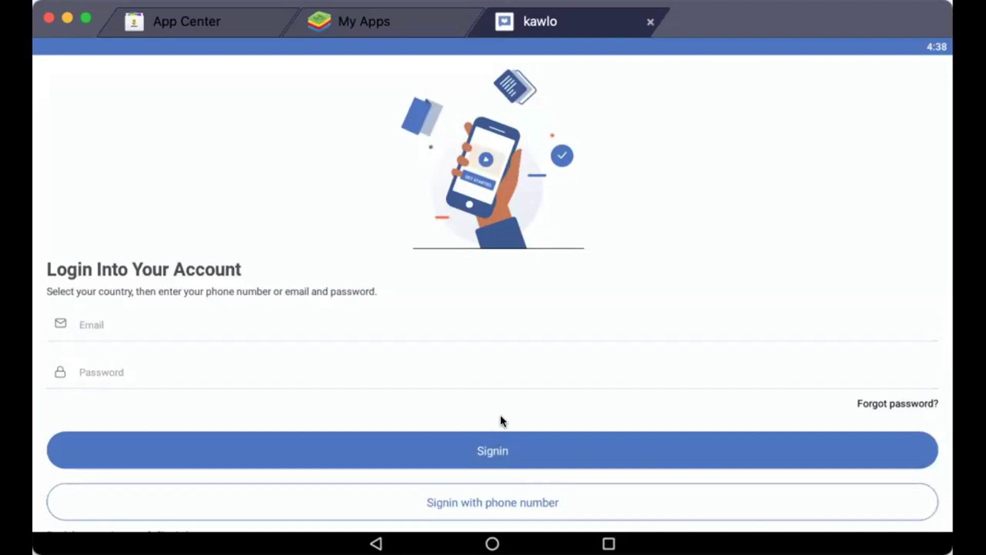
left_click(102, 324)
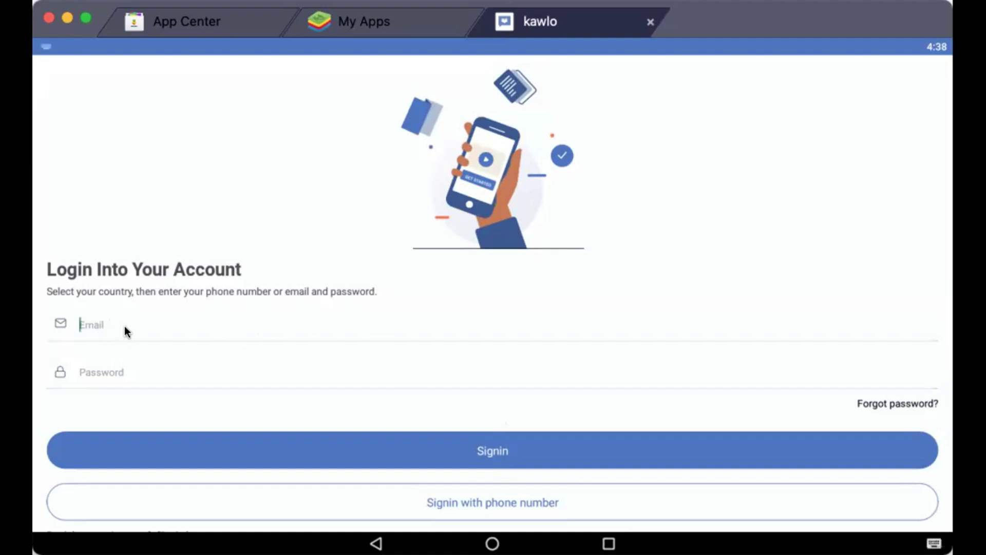
left_click(128, 377)
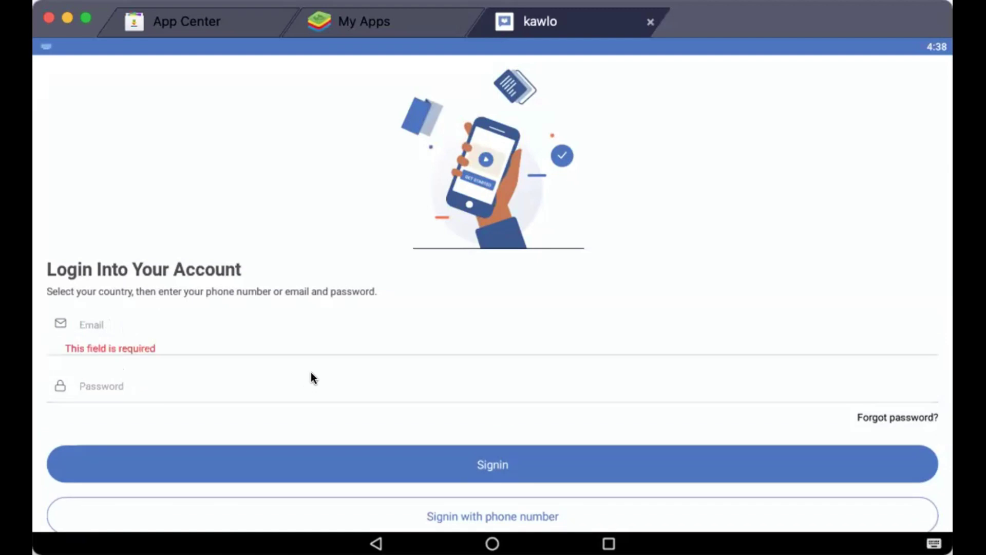
scroll(314, 372, "down", 1)
scroll(315, 368, "down", 1)
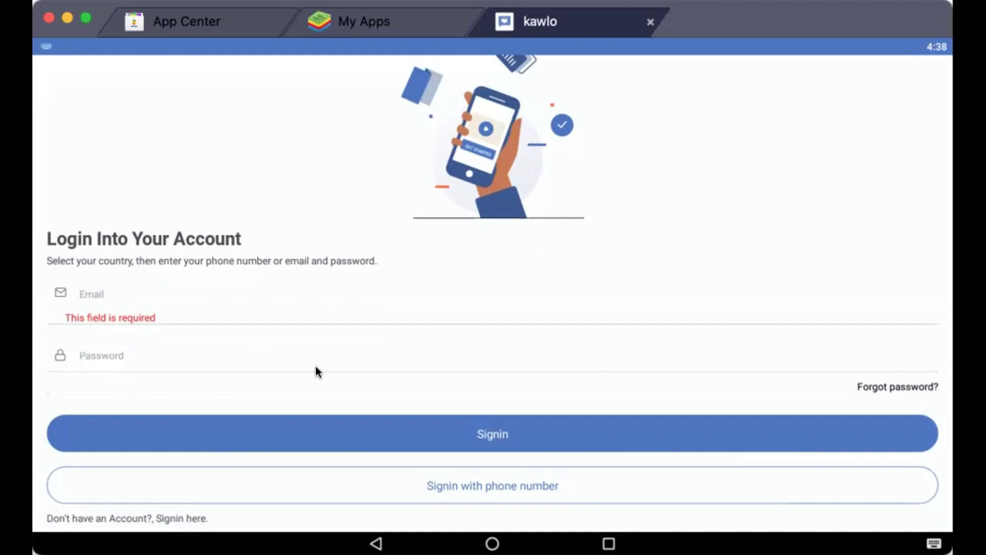
scroll(320, 382, "down", 1)
Open the Create a New Account form and enter a username and email
left_click(159, 516)
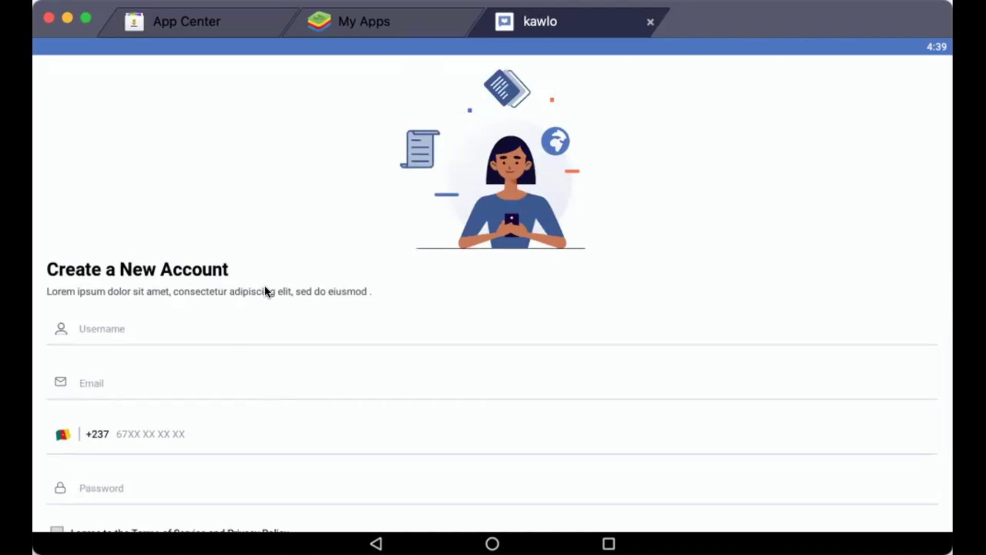
scroll(287, 292, "down", 2)
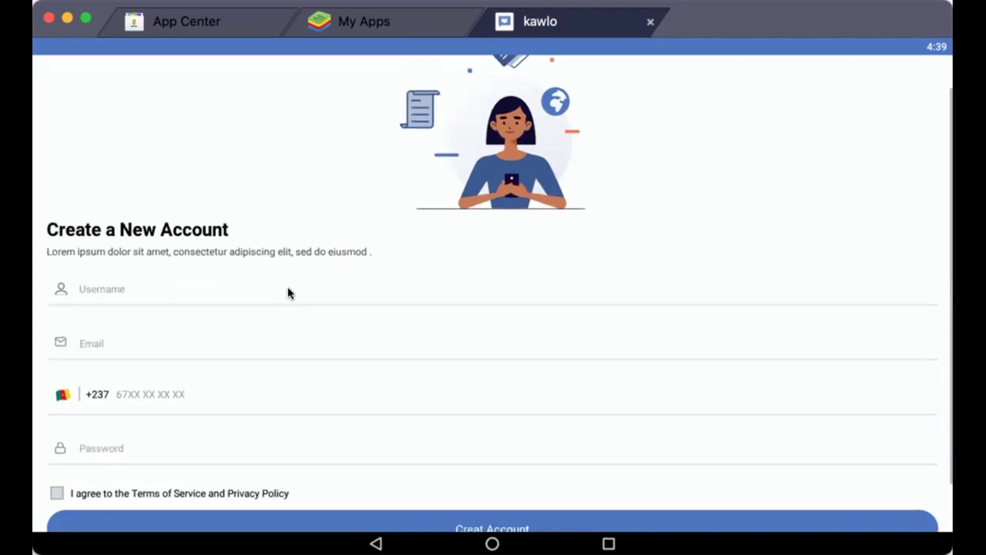
left_click(112, 245)
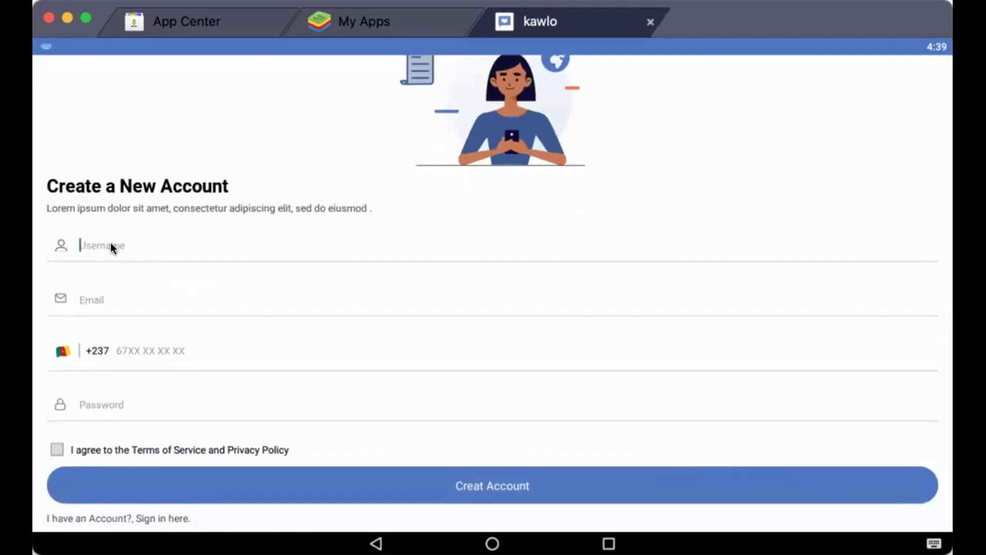
type("kaw")
type("lo")
type("user0")
type("1")
left_click(98, 300)
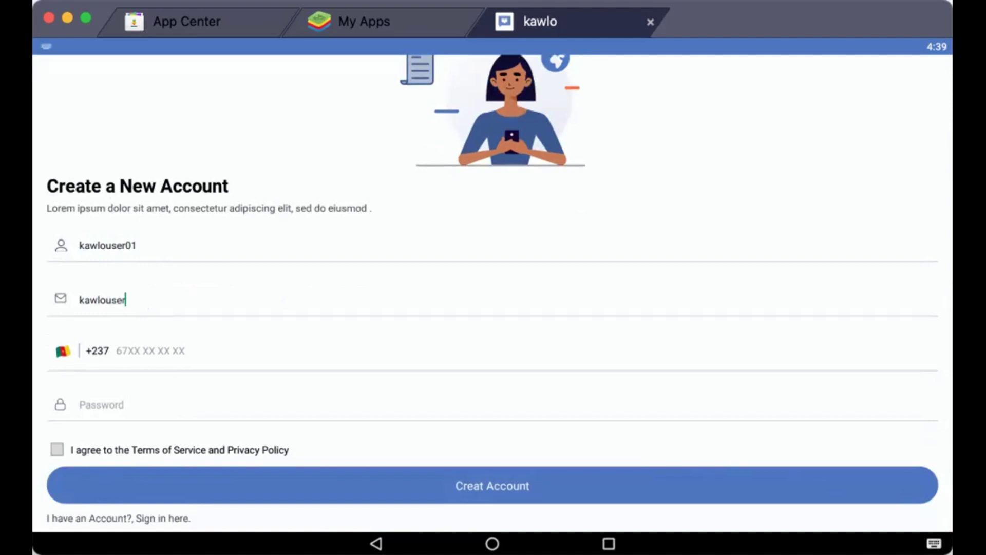
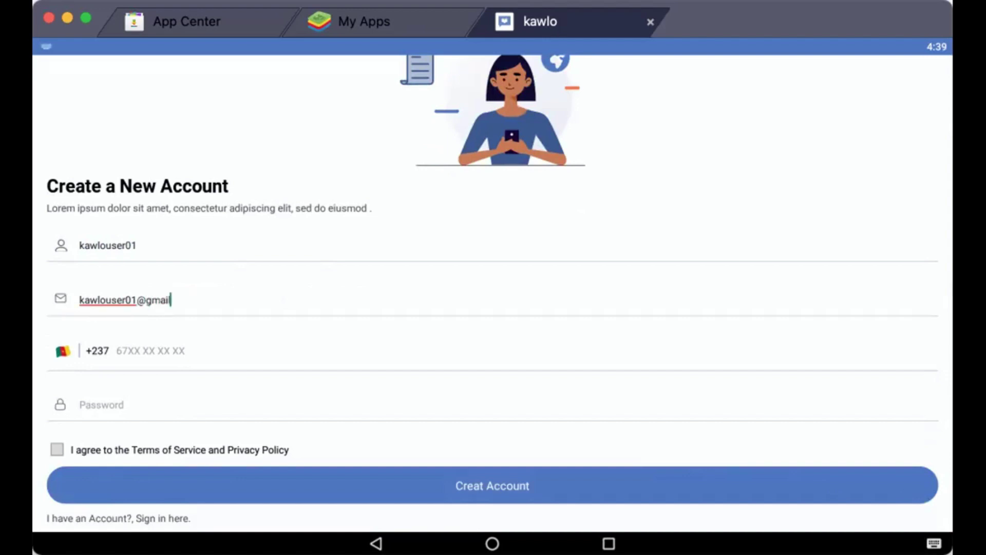
Enter the phone number and password, and accept the terms of service and privacy policy
left_click(165, 351)
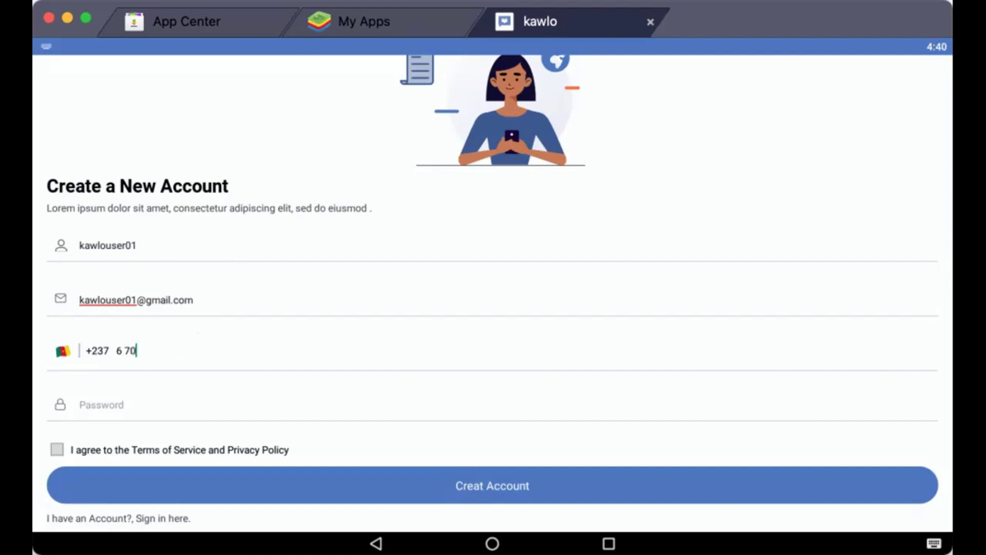
left_click(111, 409)
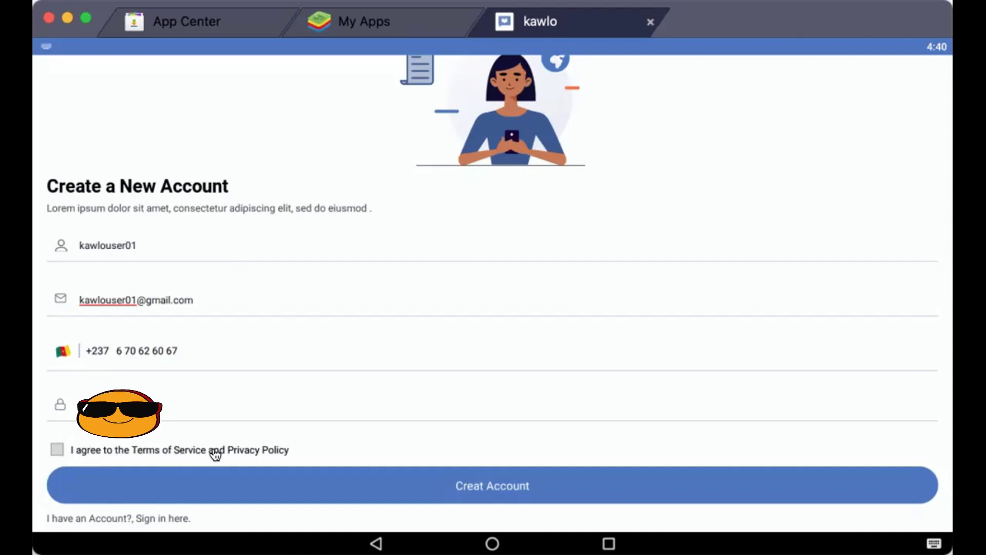
left_click(57, 450)
Submit the 'Creat Account' form and wait for the Forum feed to load
left_click(485, 485)
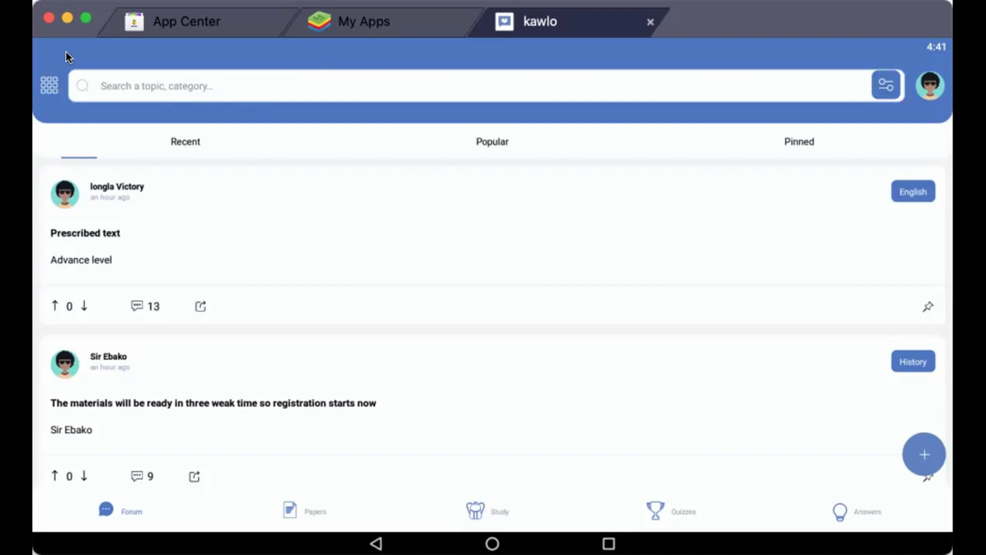
Log out from the side drawer and open the Login Into Your Account screen
left_click(51, 88)
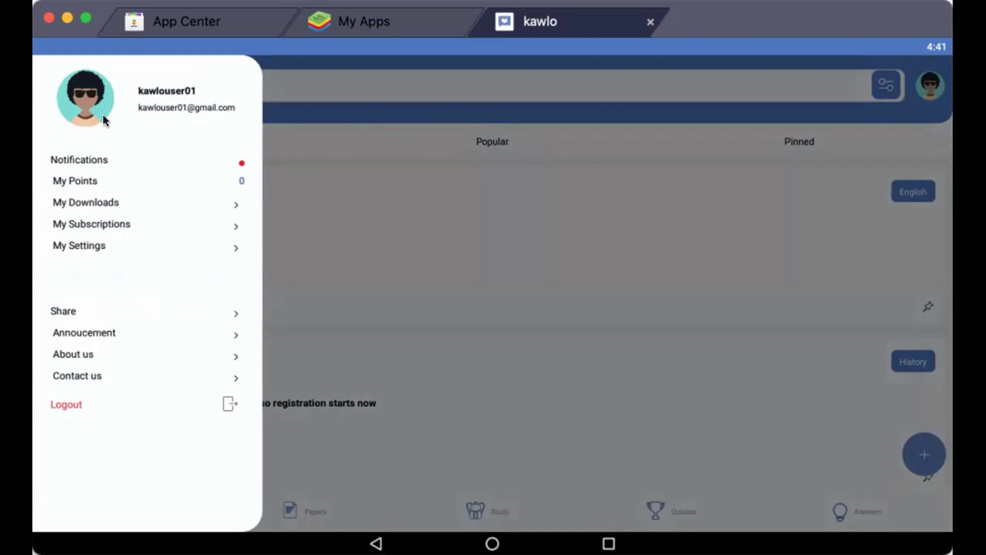
left_click(74, 402)
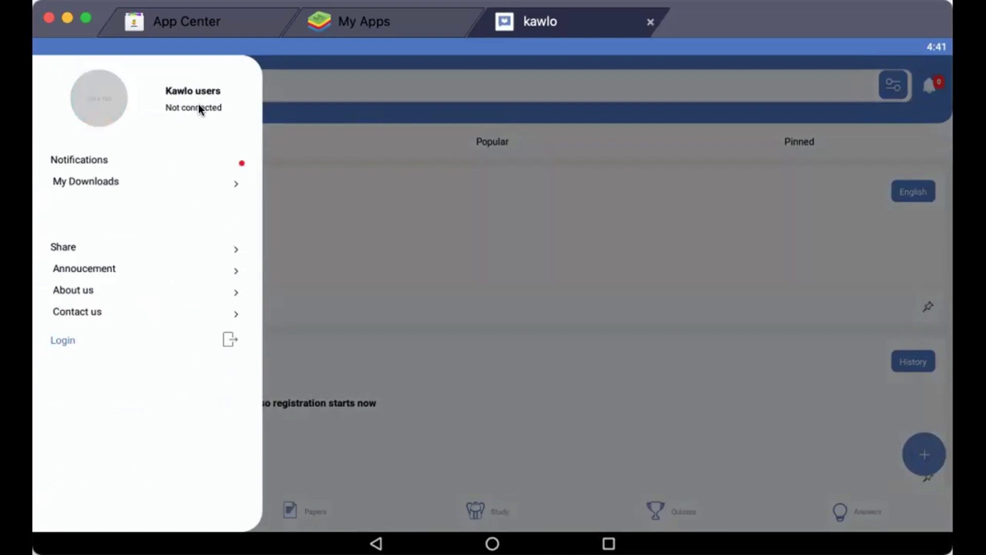
left_click(68, 341)
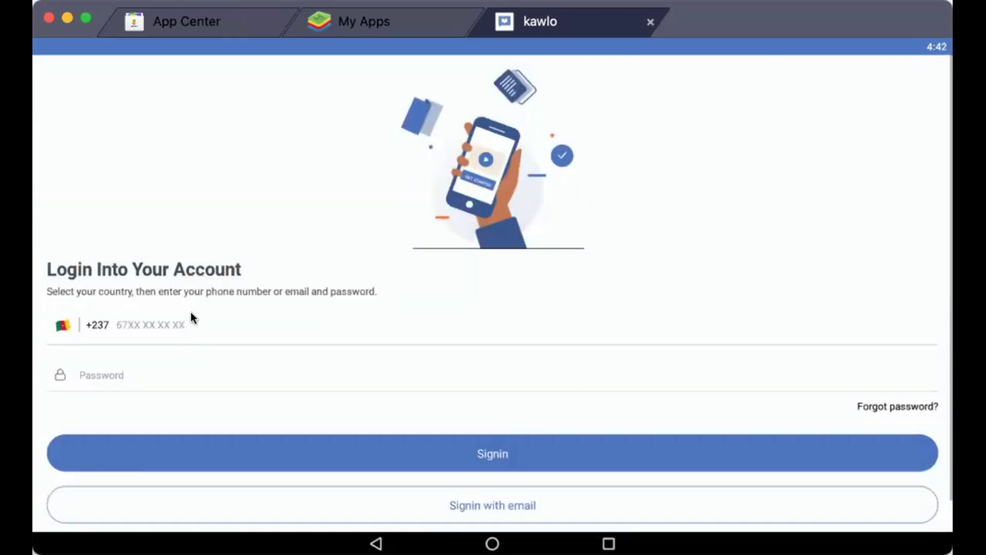
Sign back in with the phone number, fixing its last digits, and the password
left_click(192, 317)
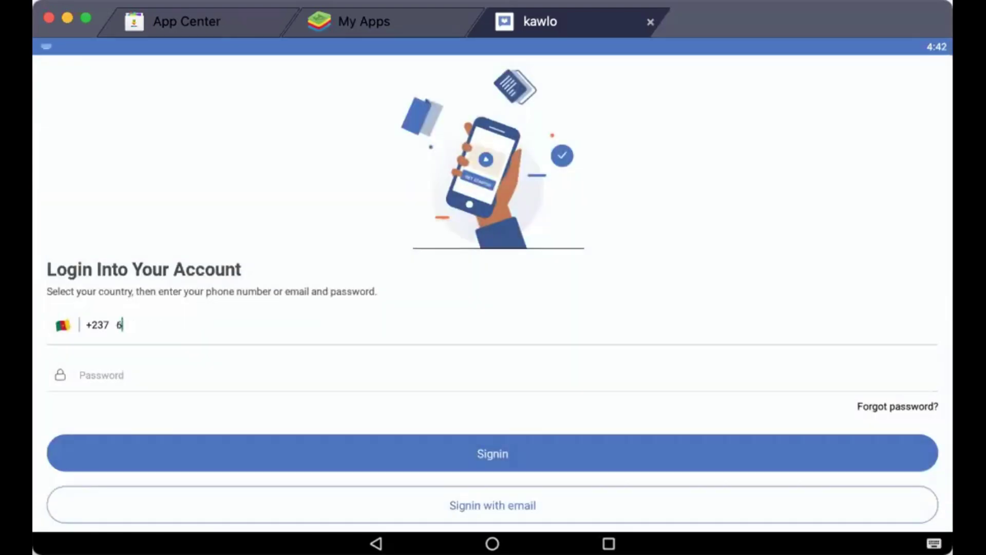
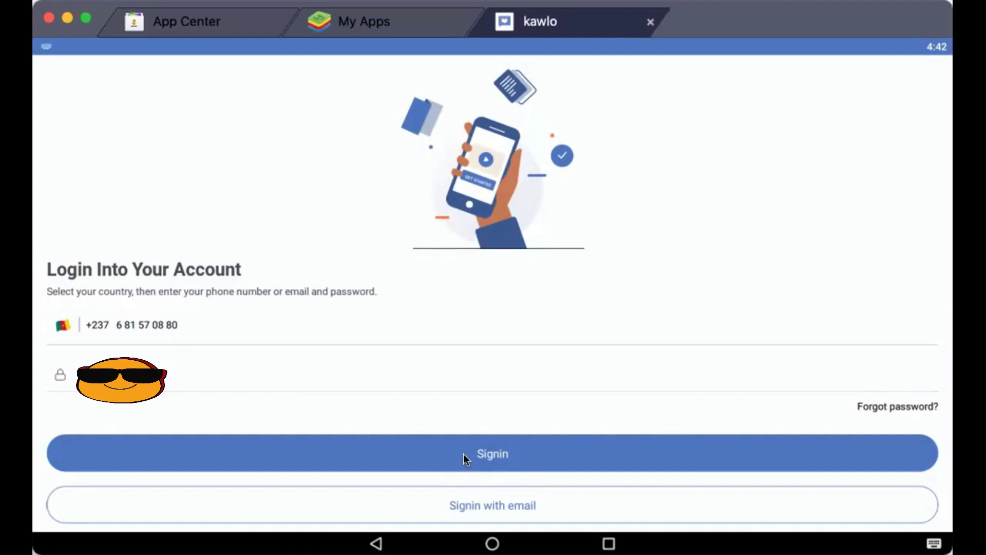
left_click(497, 452)
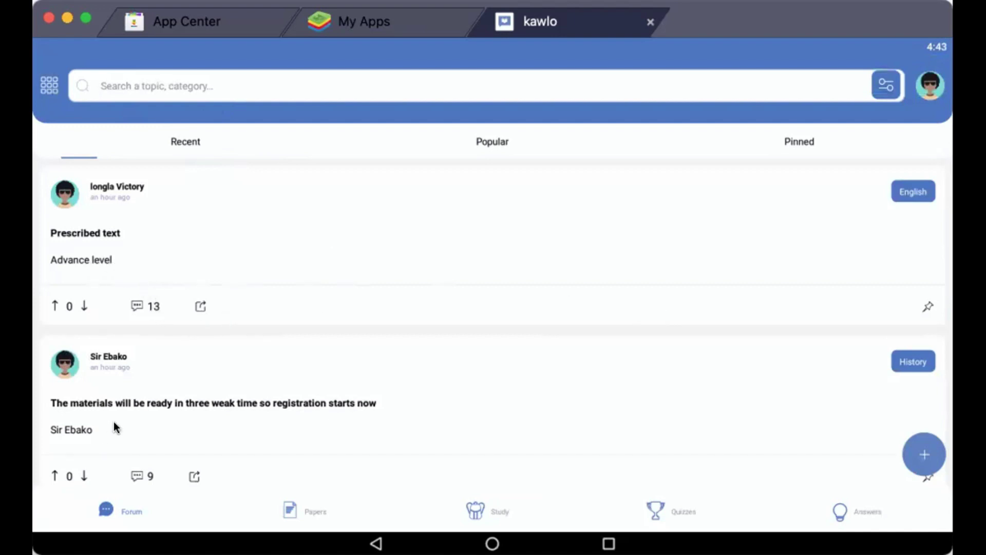
scroll(152, 408, "down", 5)
scroll(177, 346, "up", 3)
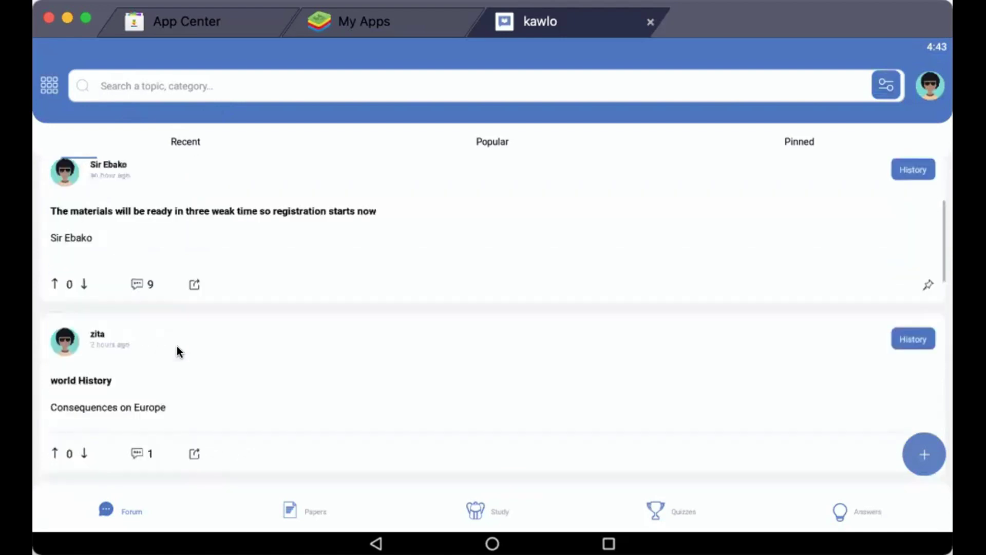
scroll(225, 355, "up", 2)
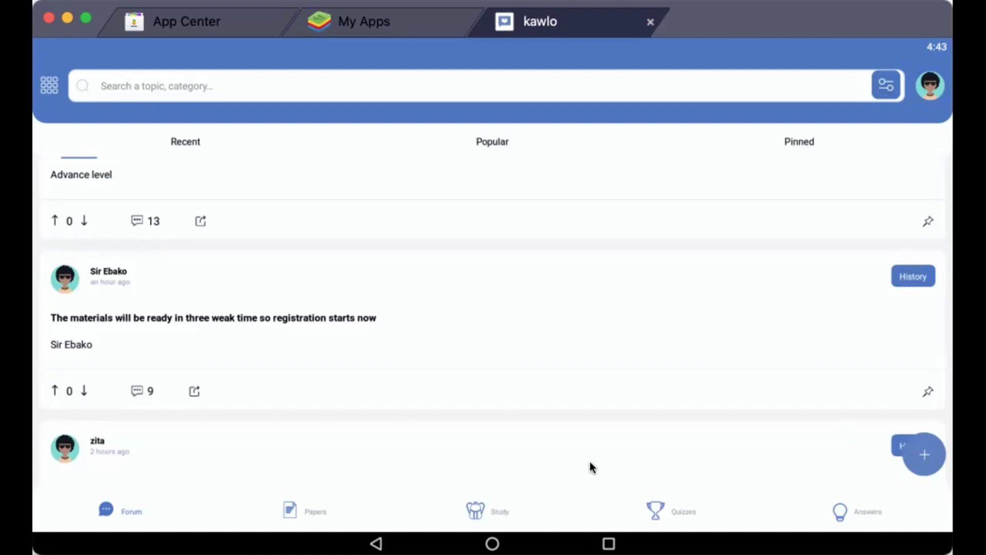
scroll(613, 445, "down", 5)
scroll(614, 436, "up", 5)
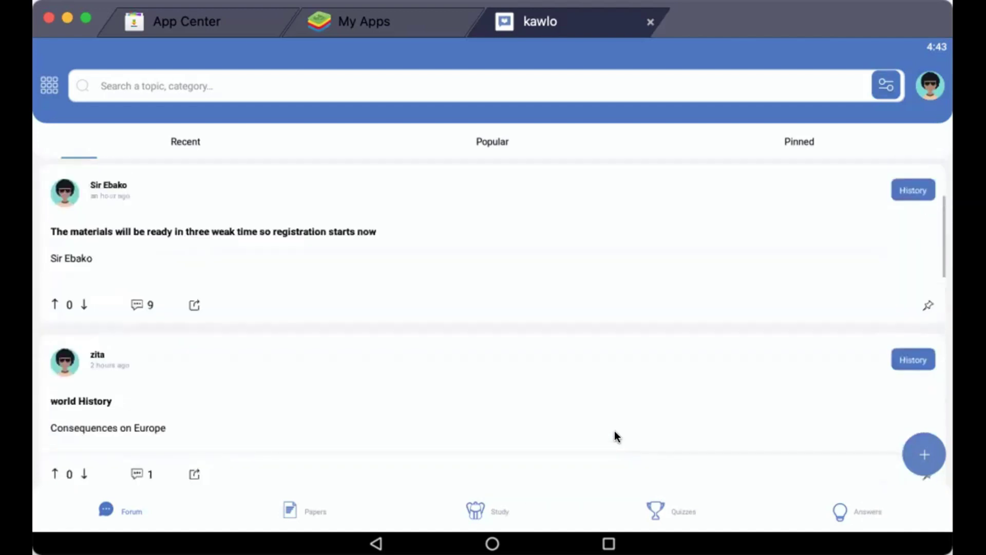
scroll(645, 413, "down", 2)
scroll(643, 414, "down", 3)
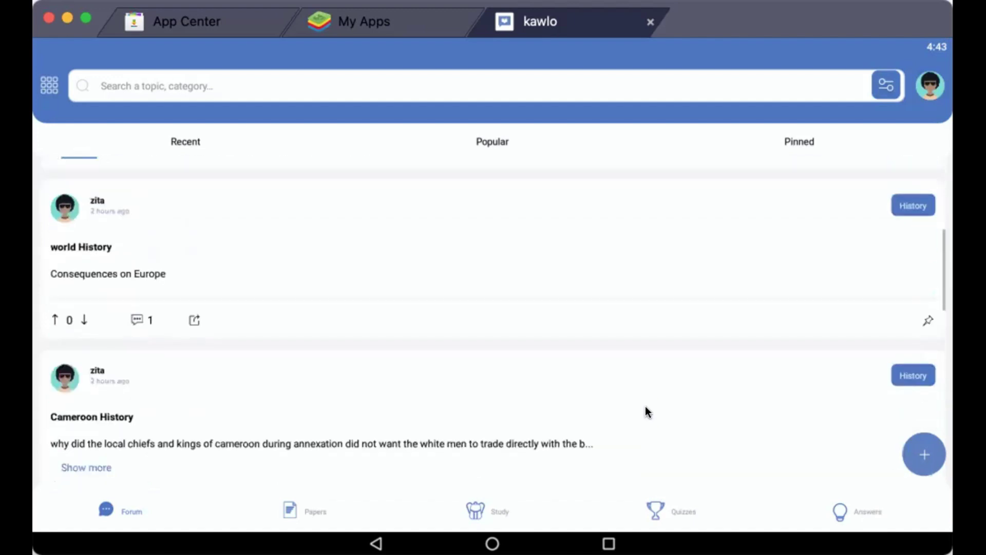
scroll(645, 406, "up", 3)
scroll(645, 405, "up", 2)
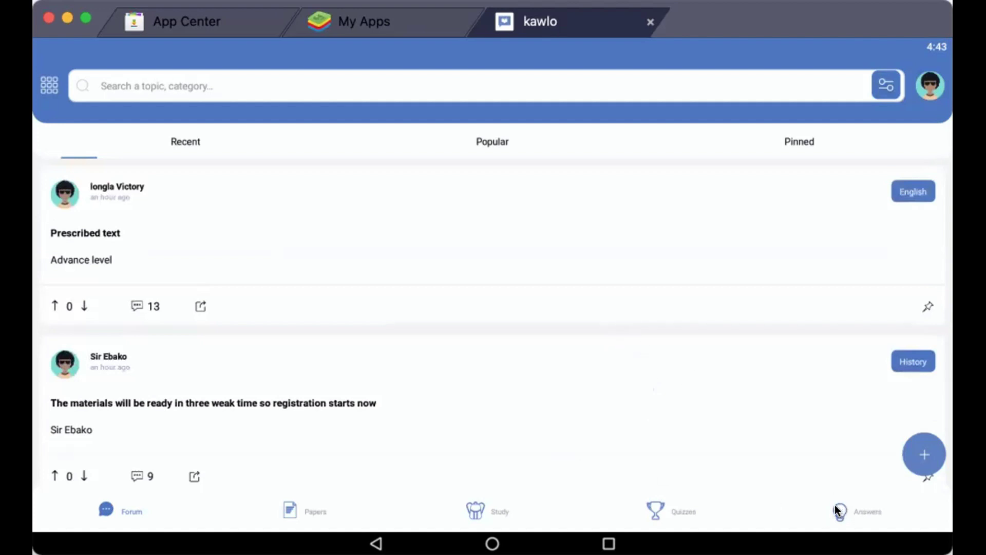
scroll(599, 394, "down", 2)
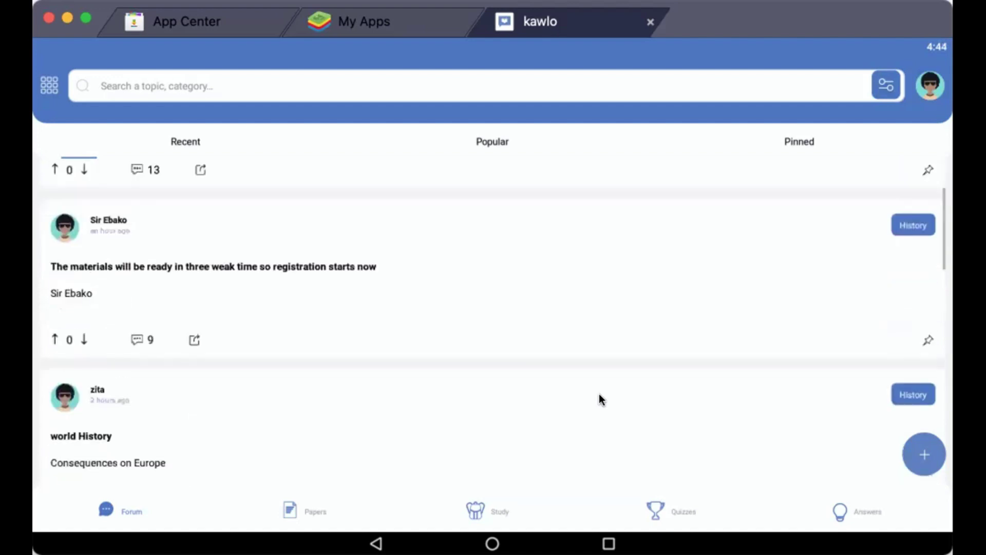
scroll(599, 393, "up", 2)
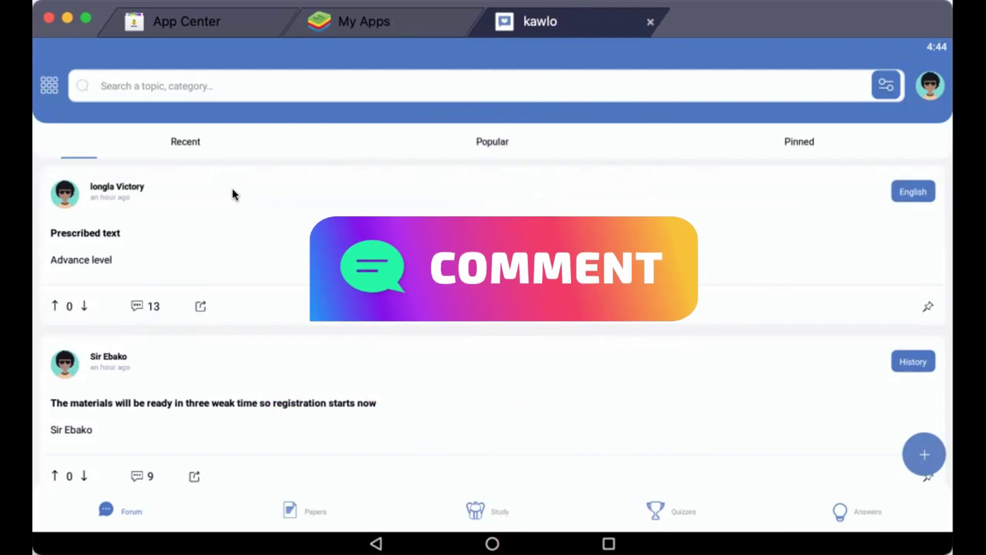
scroll(291, 257, "down", 3)
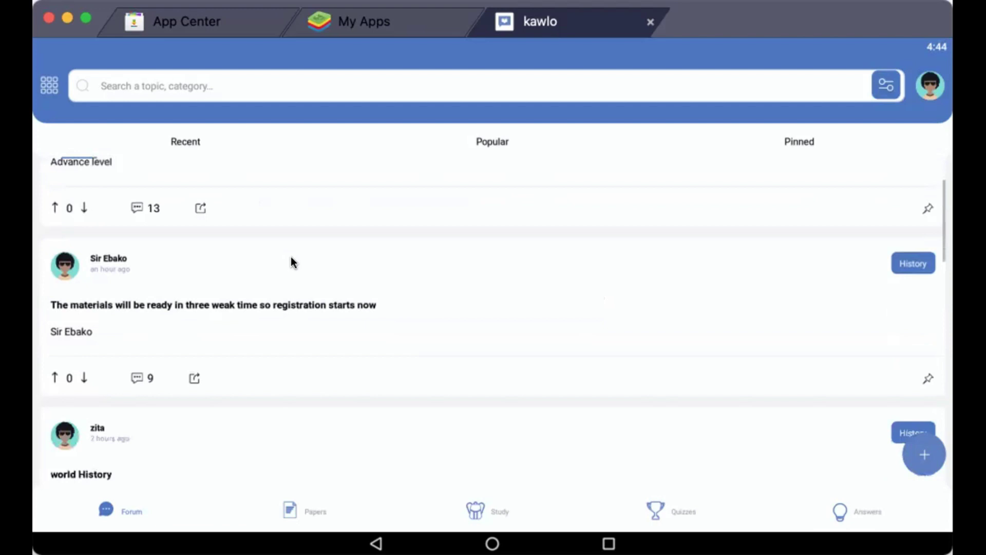
scroll(308, 417, "down", 2)
scroll(314, 464, "down", 5)
scroll(302, 504, "down", 3)
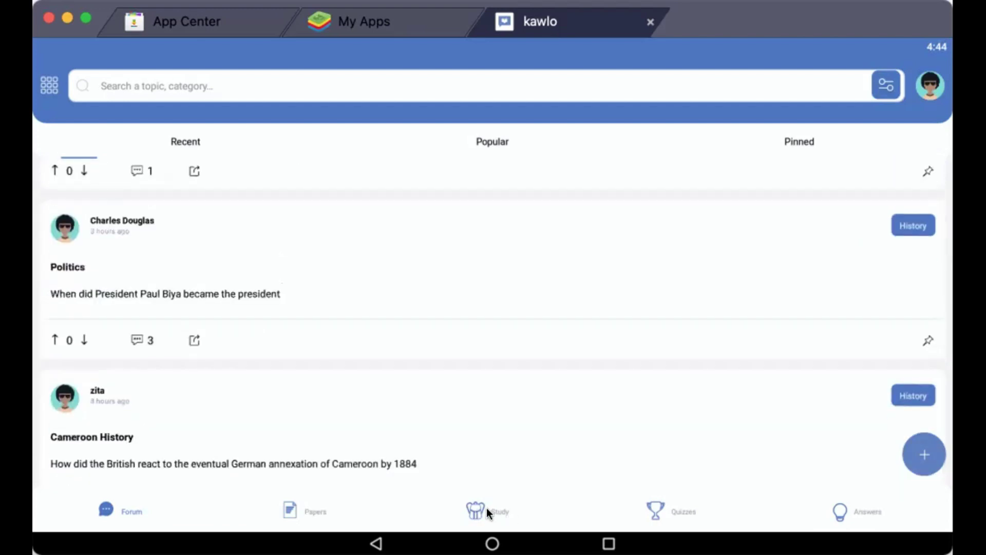